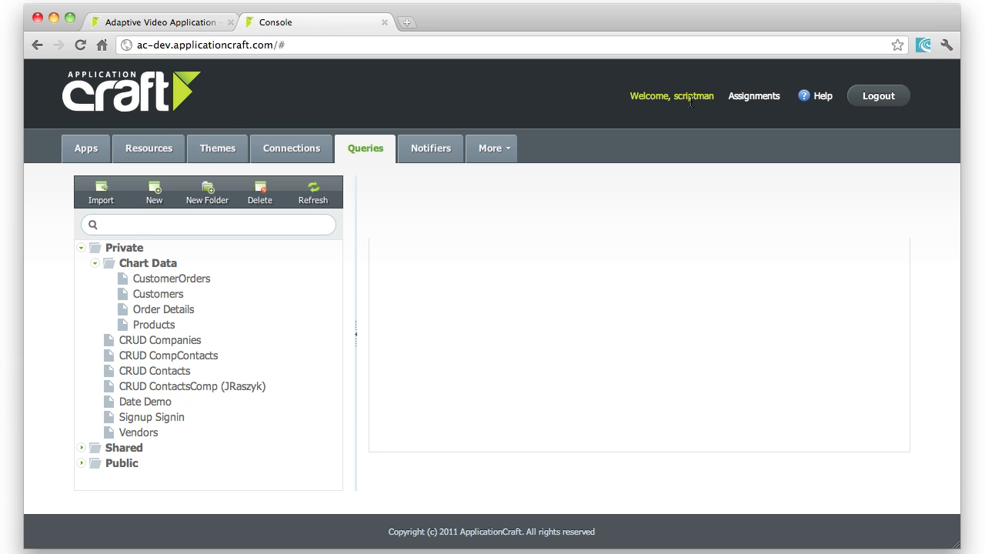
Step: Look over the console's resource and app lists alongside the open Adaptive Video application
{"action": "left_click", "coordinate": [187, 28]}
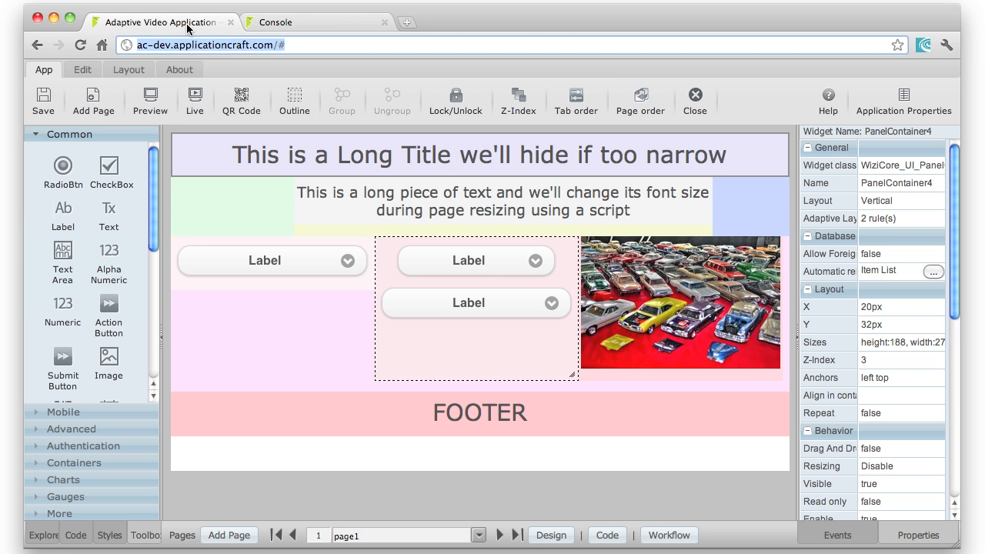
{"action": "left_click", "coordinate": [314, 20]}
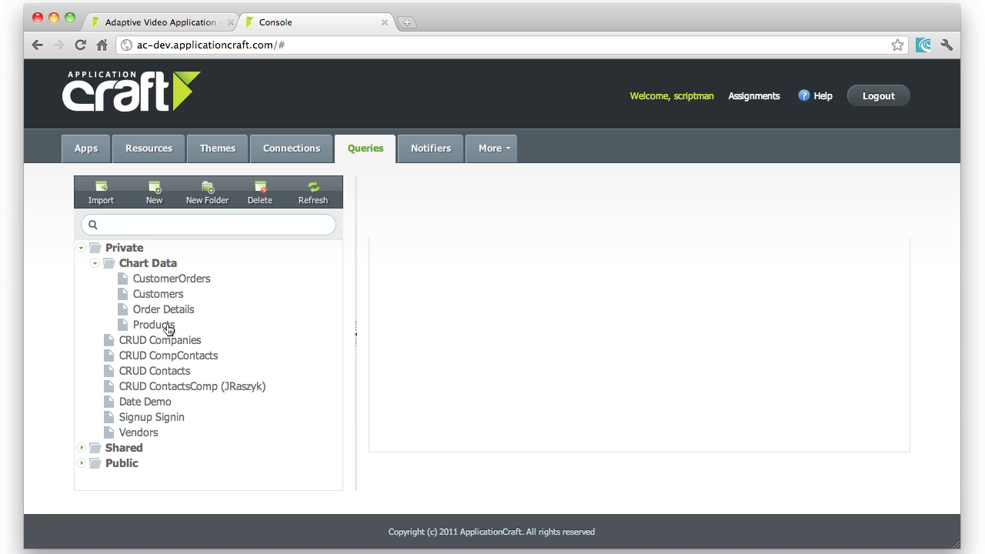
{"action": "left_click", "coordinate": [147, 148]}
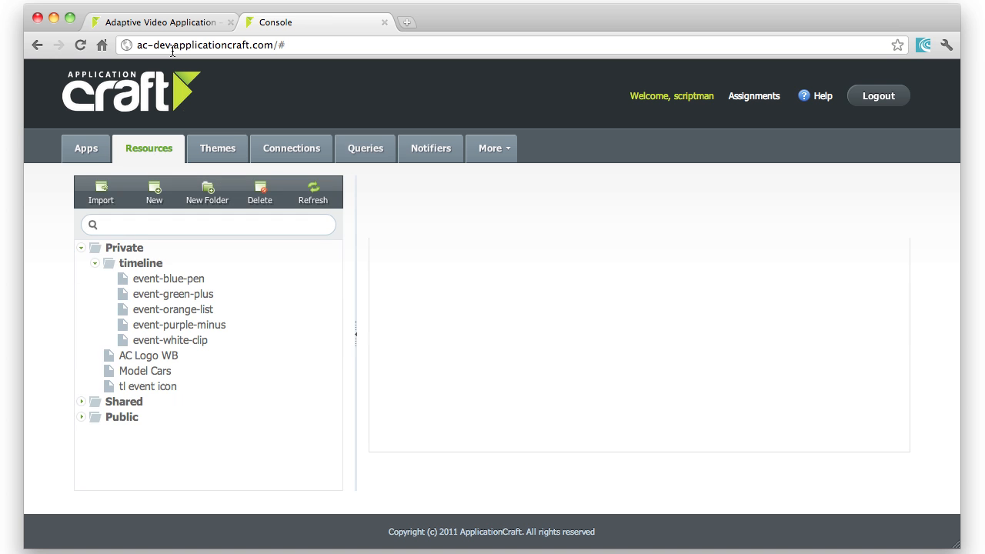
{"action": "left_click", "coordinate": [90, 154]}
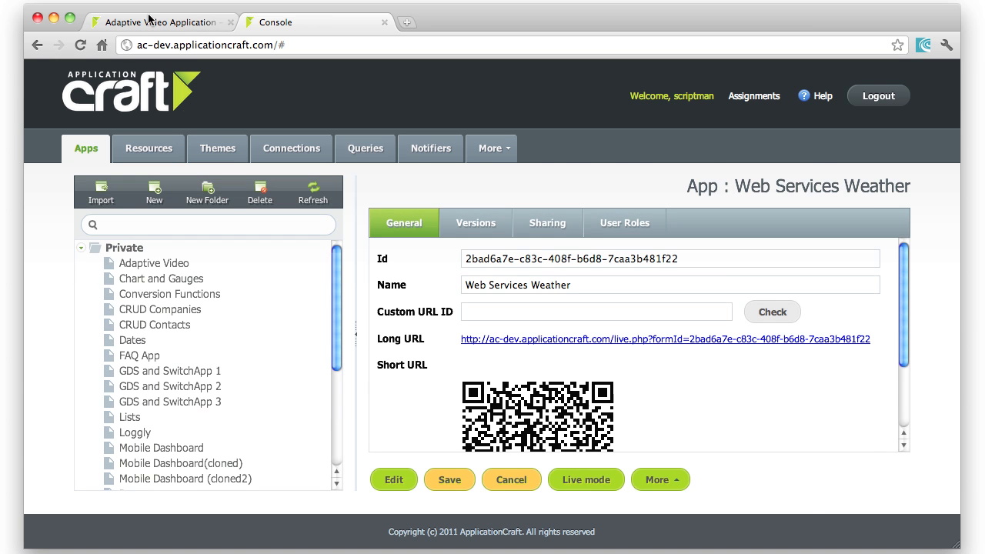
{"action": "left_click", "coordinate": [148, 24]}
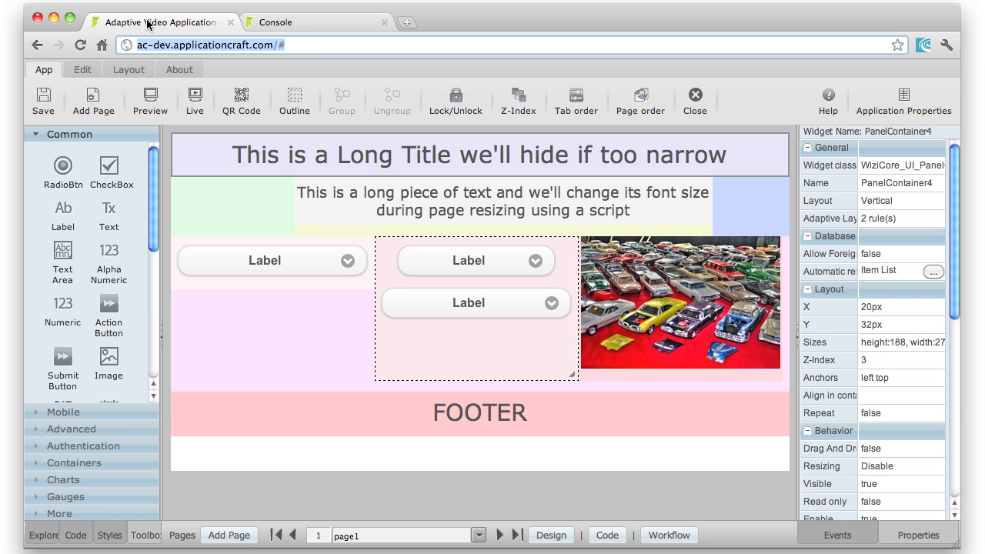
{"action": "left_click", "coordinate": [283, 23]}
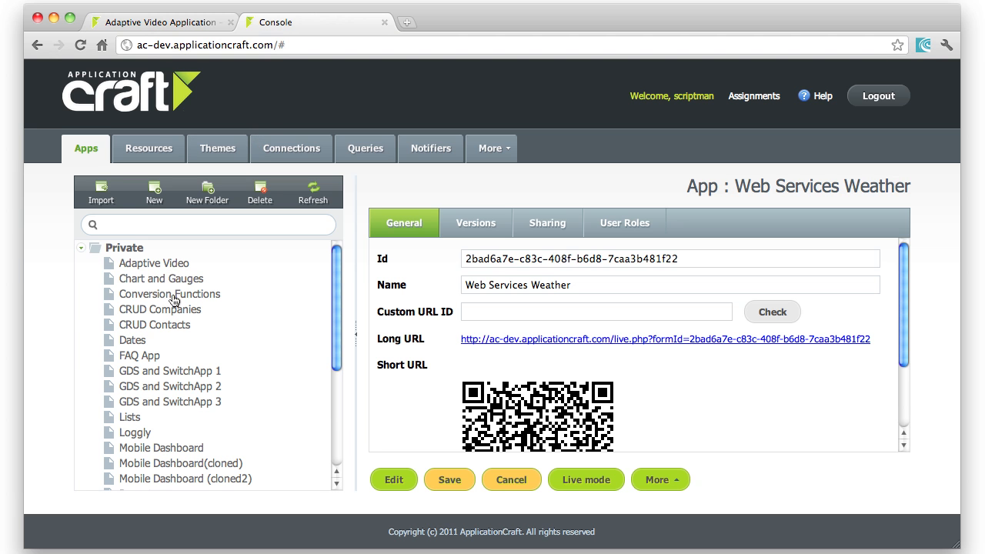
Step: View the version history of the Web Services Weather app in the console
{"action": "scroll", "coordinate": [188, 416], "scroll_direction": "down", "scroll_amount": 5}
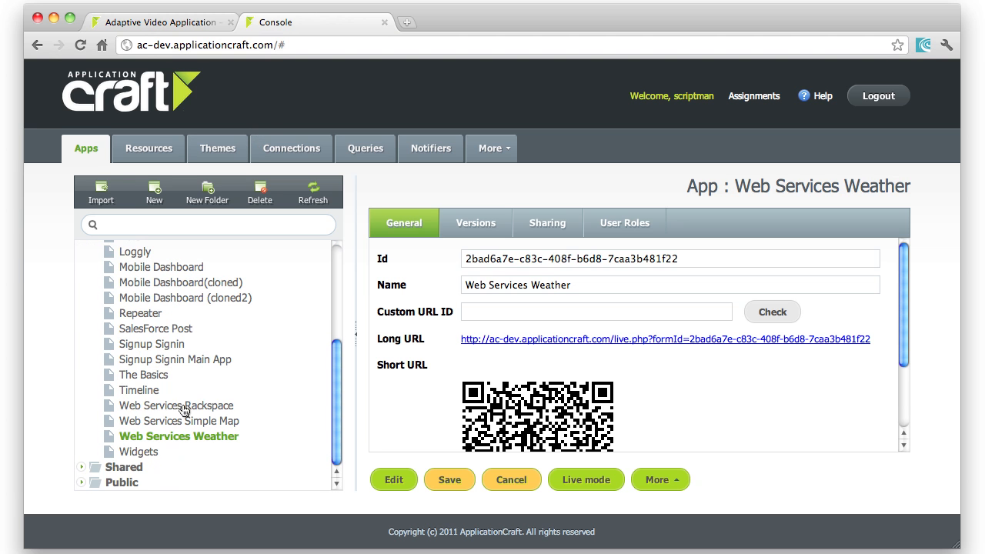
{"action": "left_click", "coordinate": [479, 223]}
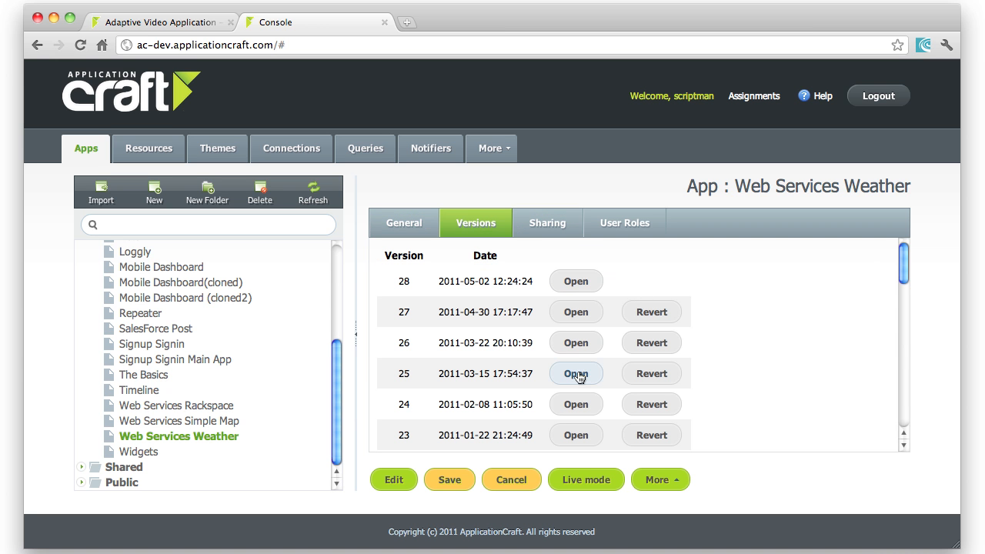
{"action": "scroll", "coordinate": [577, 331], "scroll_direction": "down", "scroll_amount": 1}
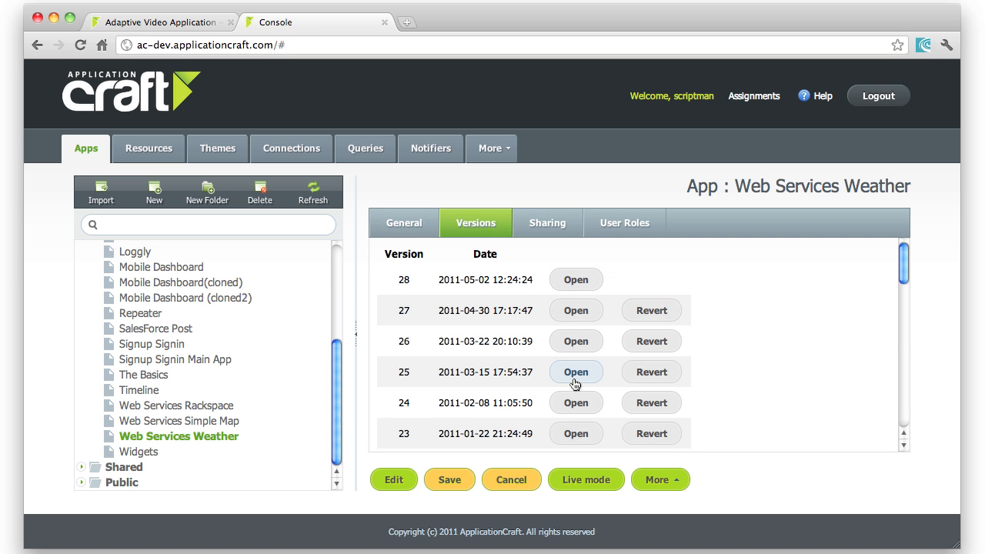
Step: Switch to the Adaptive Video application and select both dropdowns in the middle panel together
{"action": "left_click", "coordinate": [129, 23]}
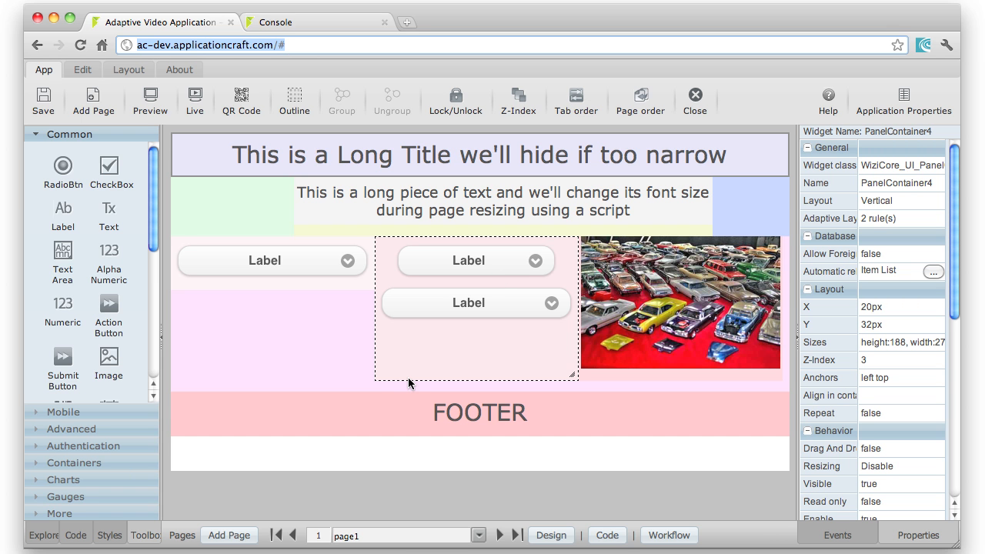
{"action": "left_click", "coordinate": [454, 267]}
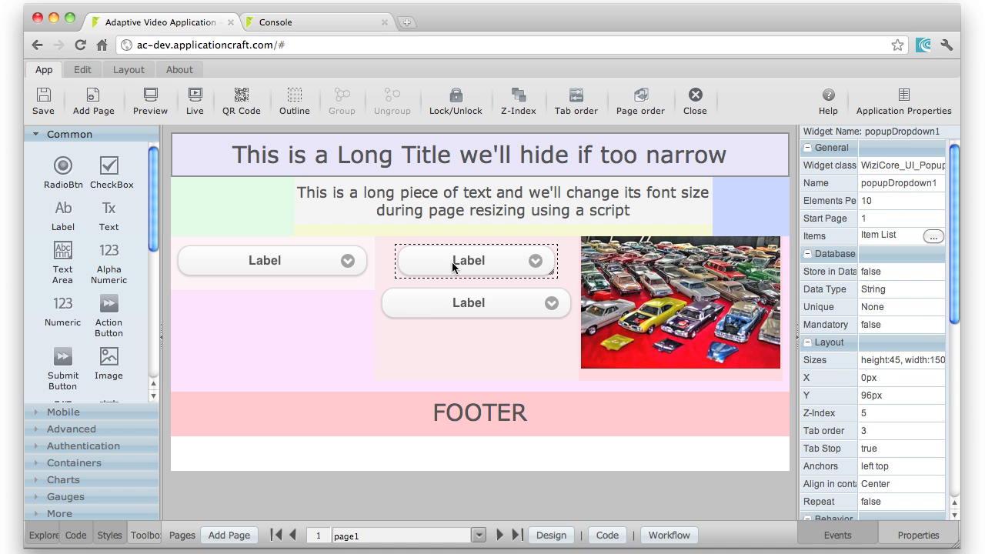
{"action": "left_click", "coordinate": [452, 305], "text": "shift"}
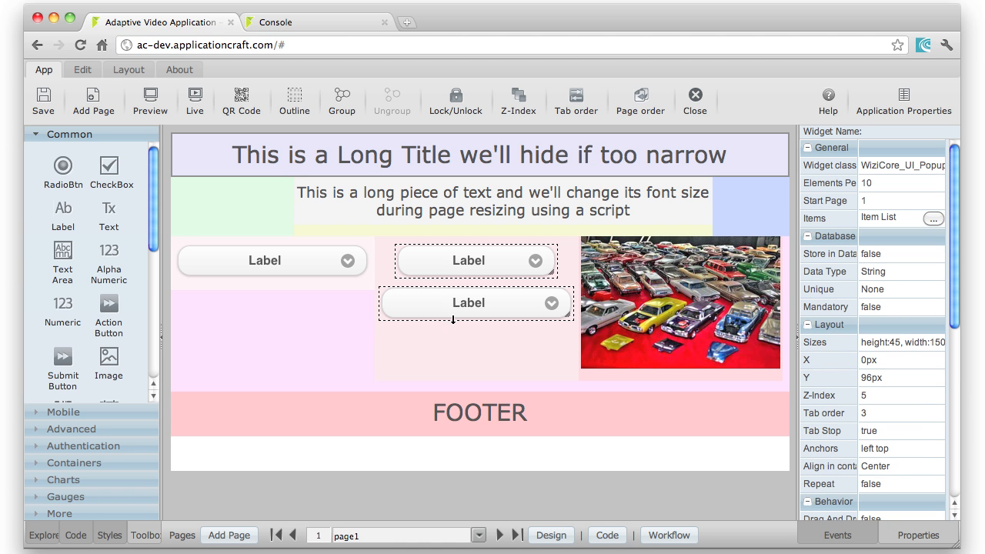
Step: Try to move the middle panel holding the two dropdowns into the panel with the car image
{"action": "left_click", "coordinate": [451, 325]}
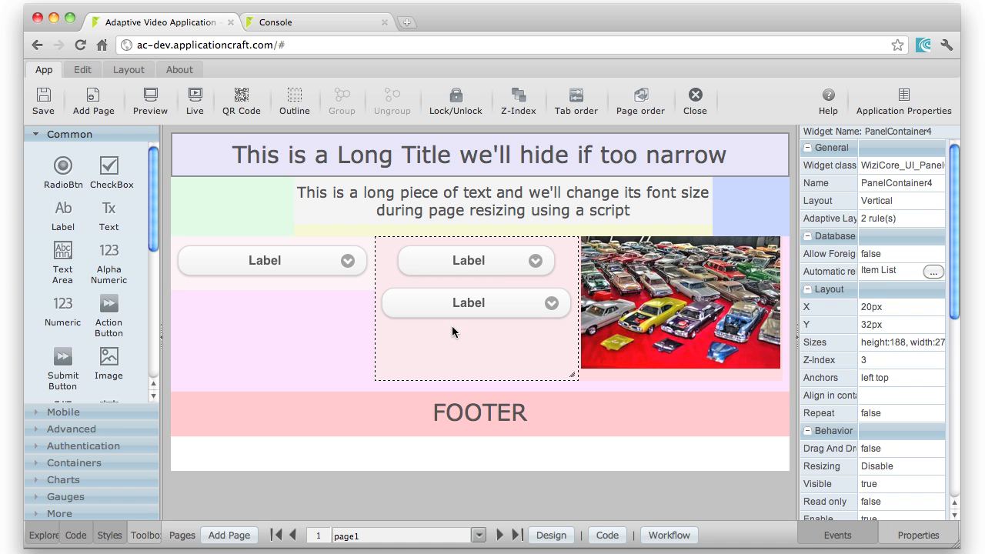
{"action": "left_click_drag", "start_coordinate": [420, 338], "coordinate": [634, 286]}
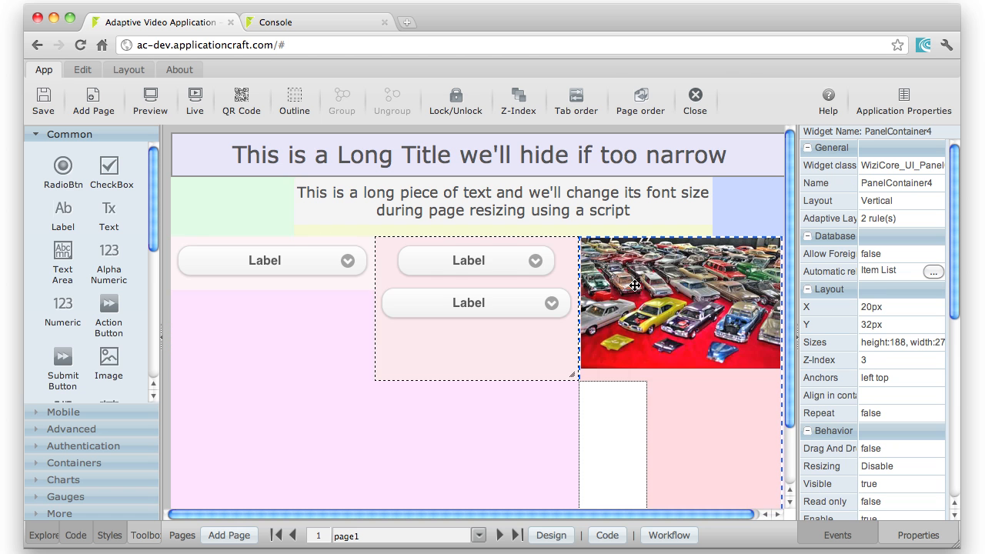
{"action": "left_click_drag", "start_coordinate": [635, 285], "coordinate": [634, 284]}
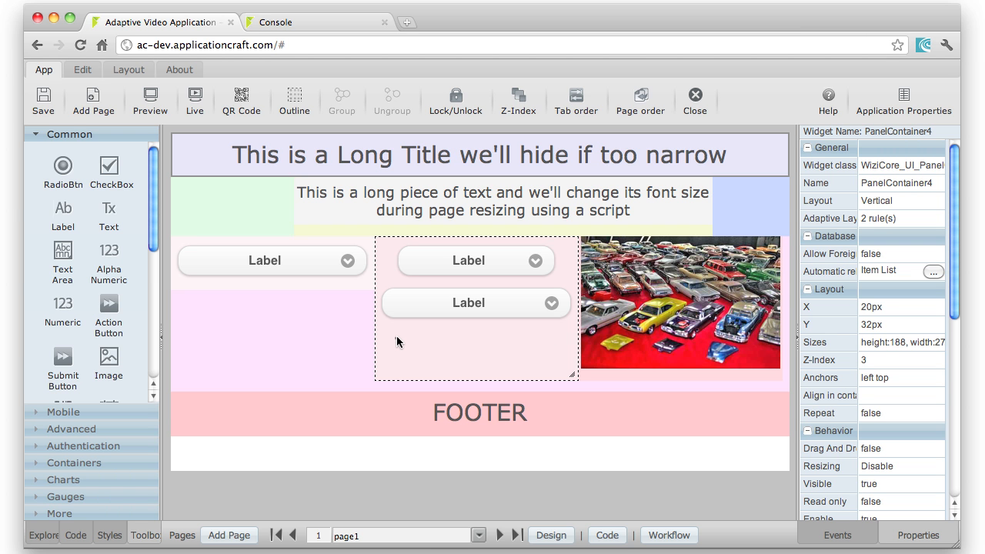
Step: Box-select the two dropdowns in the middle panel and view the actions available for the selection
{"action": "left_click_drag", "start_coordinate": [434, 323], "coordinate": [564, 254]}
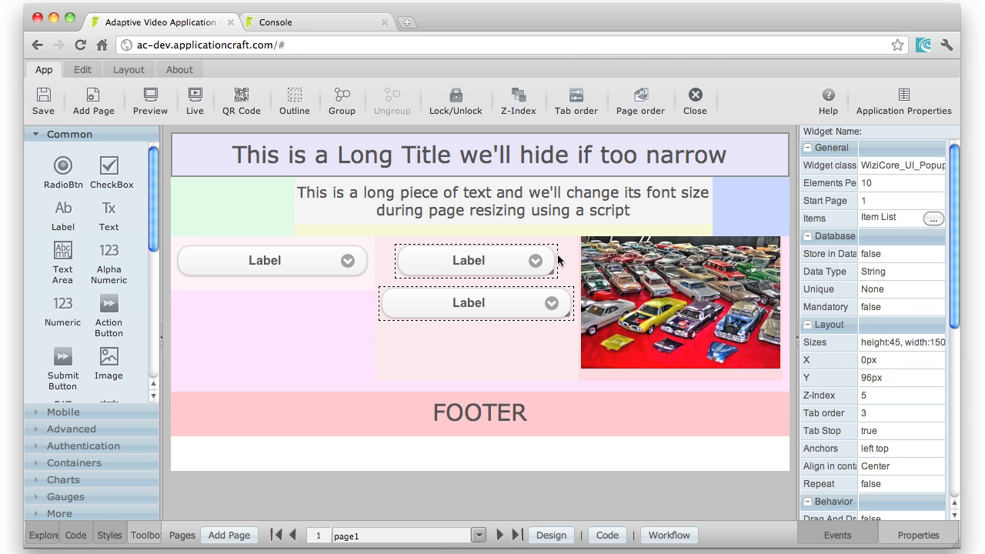
{"action": "right_click", "coordinate": [444, 261]}
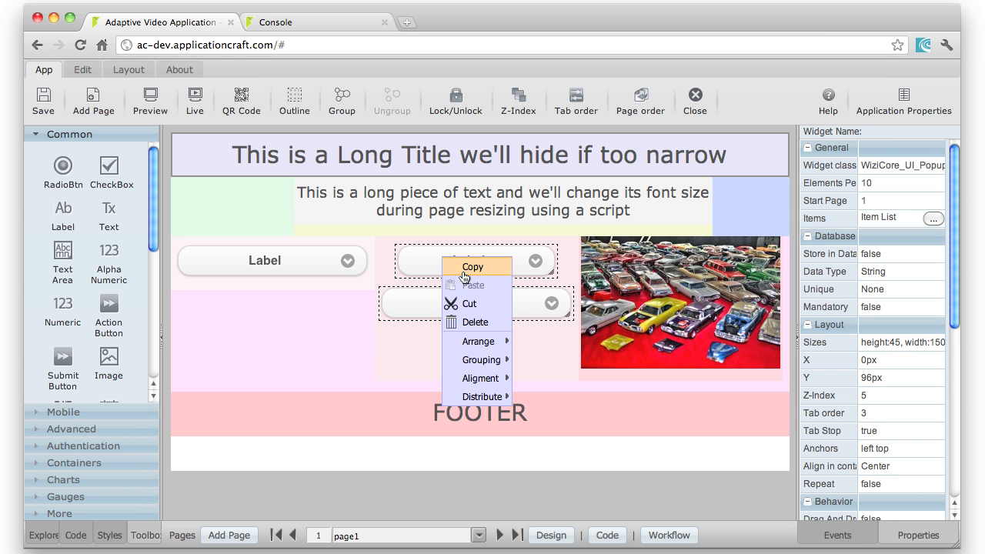
{"action": "left_click", "coordinate": [443, 22]}
Step: Open the Web Services Weather app from the console and copy its "Enter a ZIP Code" and "Try 10004 or 94030" labels
{"action": "left_click", "coordinate": [316, 30]}
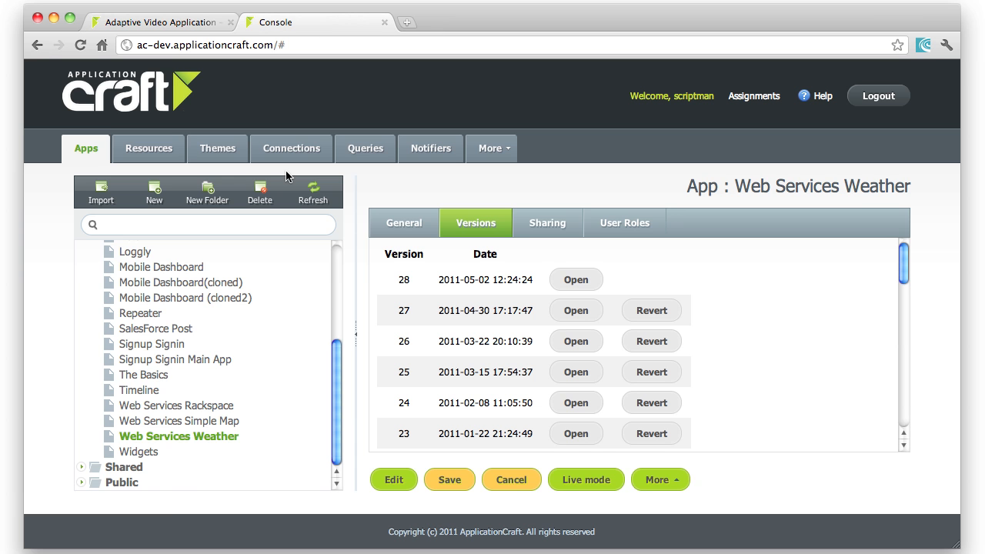
{"action": "double_click", "coordinate": [182, 441]}
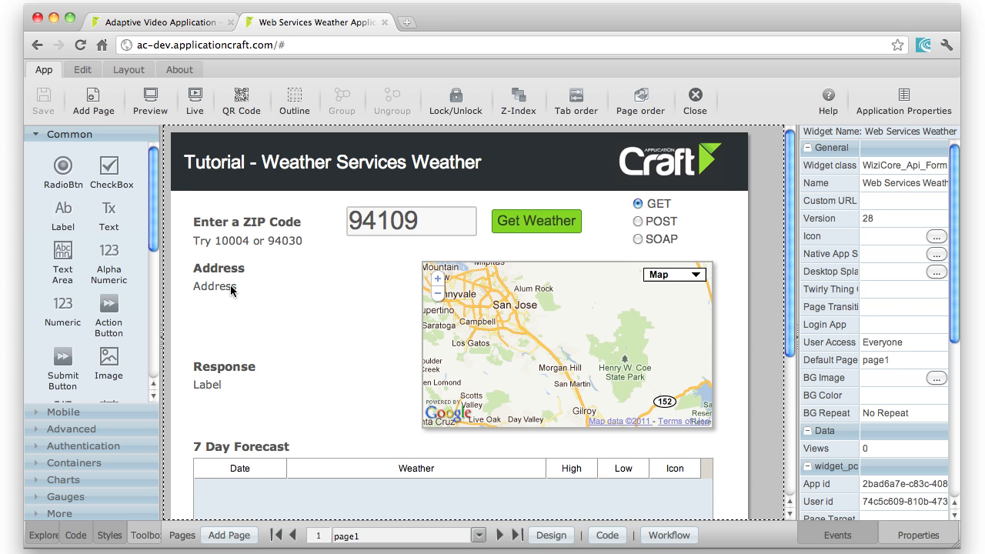
{"action": "left_click", "coordinate": [261, 293]}
{"action": "left_click", "coordinate": [236, 242]}
{"action": "left_click", "coordinate": [237, 224]}
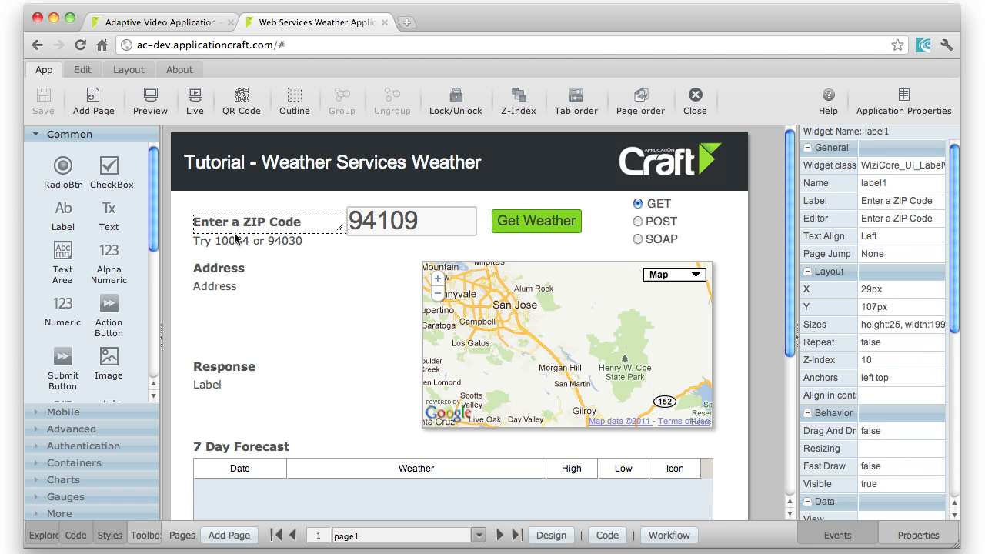
{"action": "left_click", "coordinate": [237, 241], "text": "shift"}
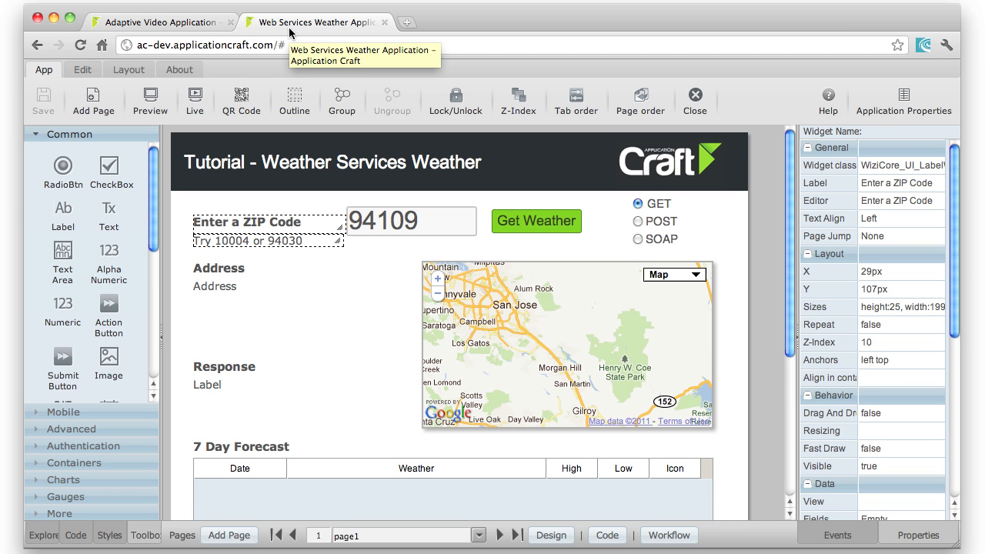
{"action": "right_click", "coordinate": [286, 228]}
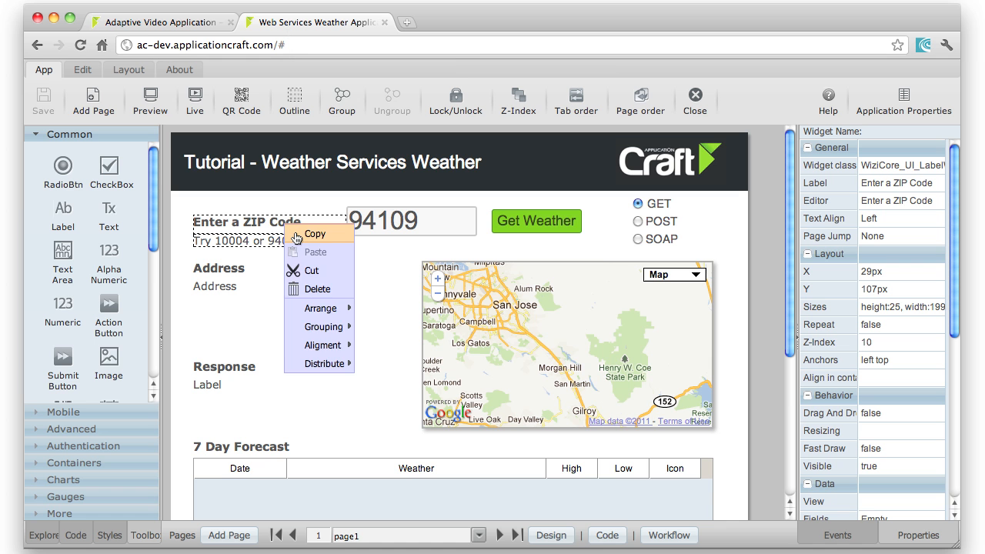
{"action": "left_click", "coordinate": [296, 234]}
Step: Paste the copied labels into PanelContainer2, the horizontal panel above the footer, in the Adaptive Video application
{"action": "left_click", "coordinate": [177, 28]}
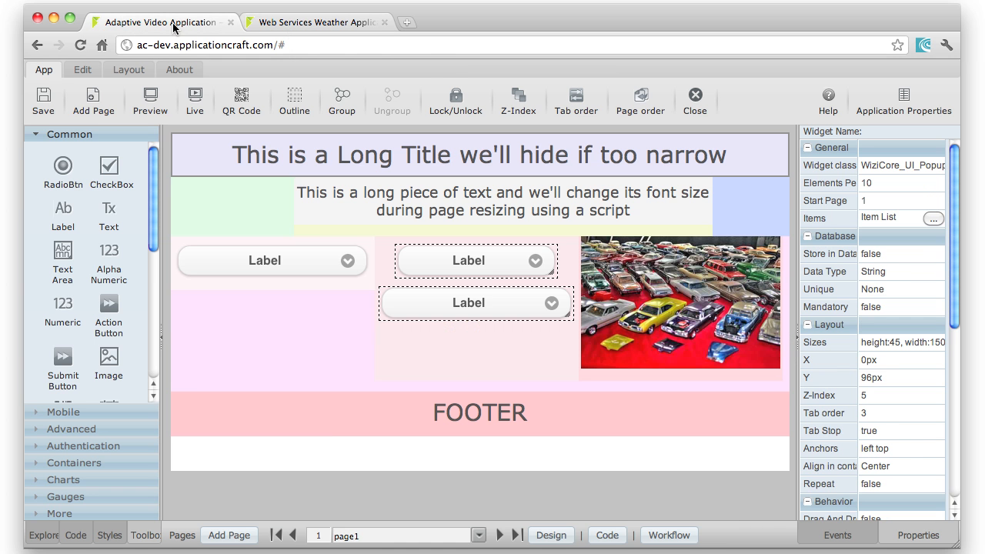
{"action": "left_click", "coordinate": [260, 365]}
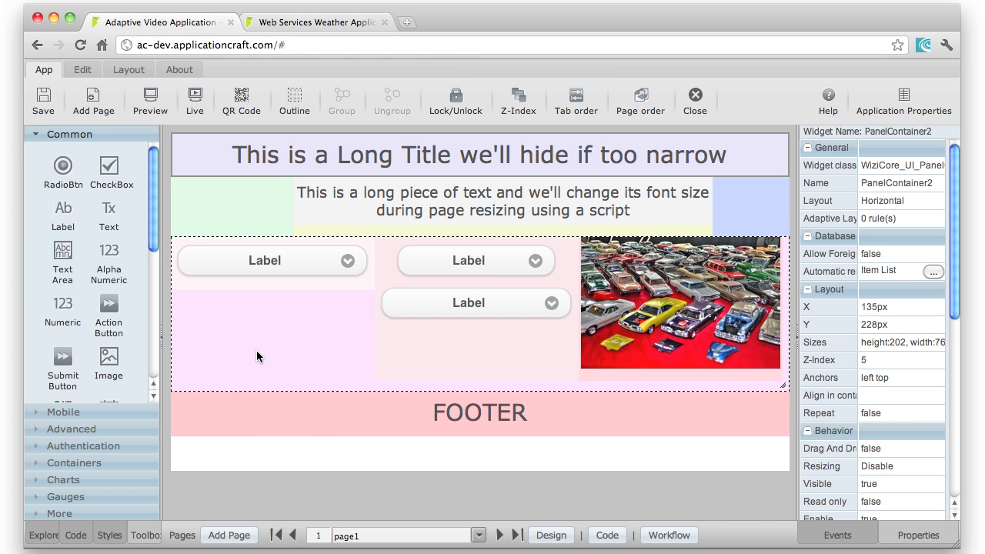
{"action": "right_click", "coordinate": [257, 350]}
{"action": "left_click", "coordinate": [284, 439]}
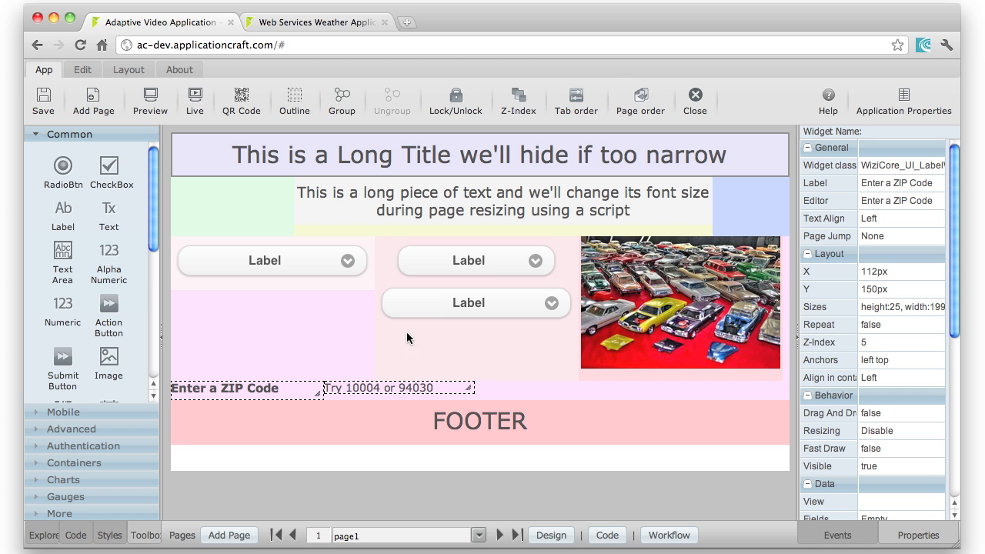
Step: Select both dropdowns in the middle panel and examine the alignment, spacing and sizing options for multiple widgets
{"action": "left_click", "coordinate": [455, 302]}
{"action": "left_click", "coordinate": [459, 329]}
{"action": "left_click_drag", "start_coordinate": [457, 324], "coordinate": [427, 253]}
{"action": "right_click", "coordinate": [422, 255]}
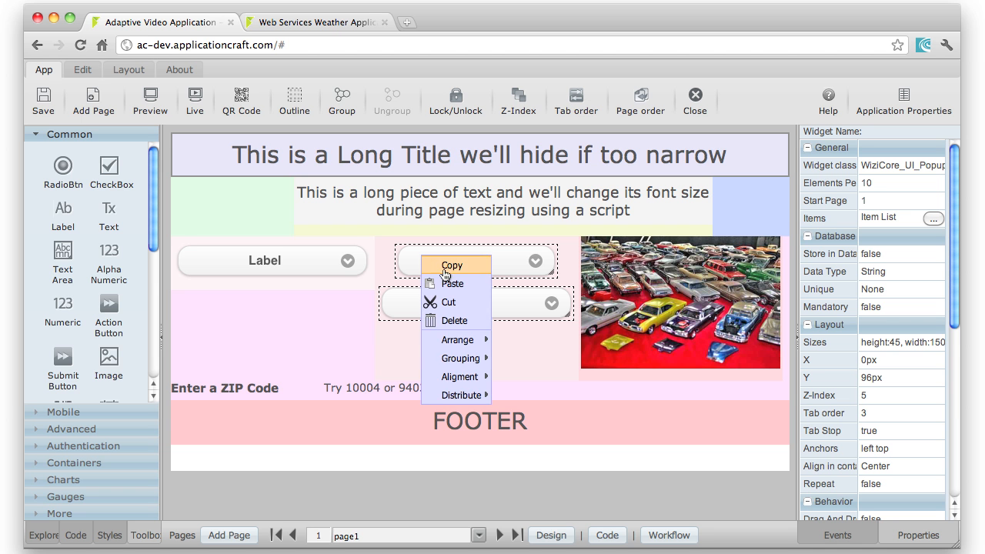
{"action": "mouse_move", "coordinate": [460, 378]}
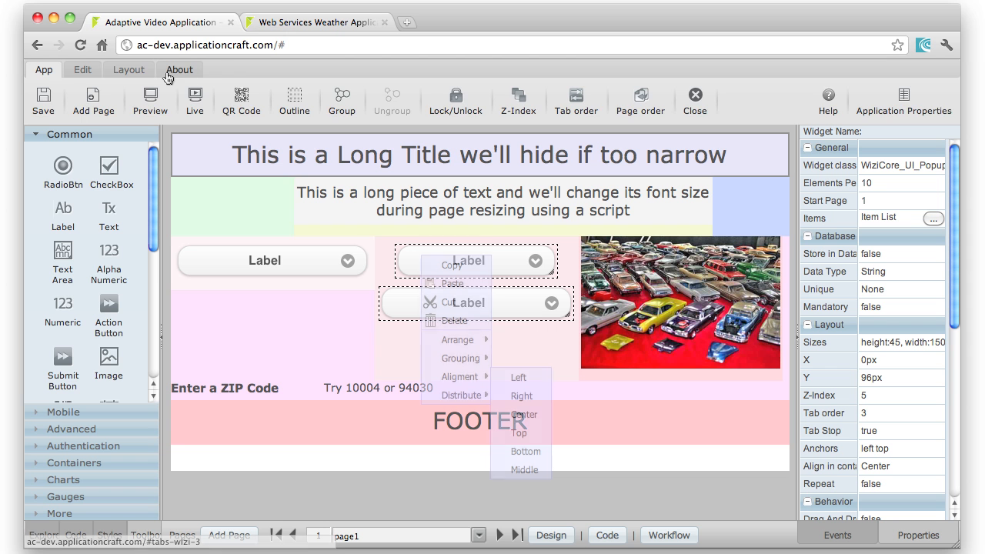
{"action": "left_click", "coordinate": [143, 73]}
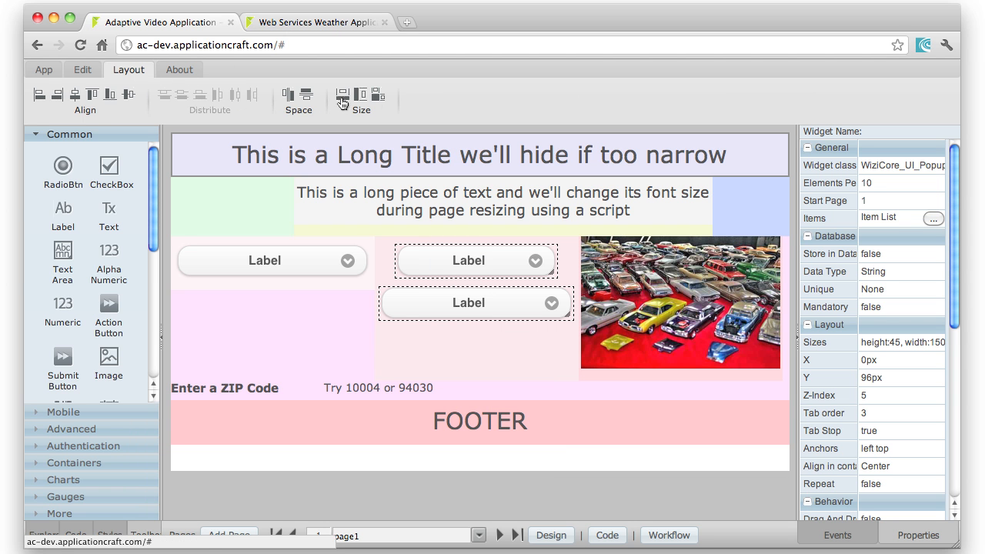
{"action": "left_click", "coordinate": [44, 73]}
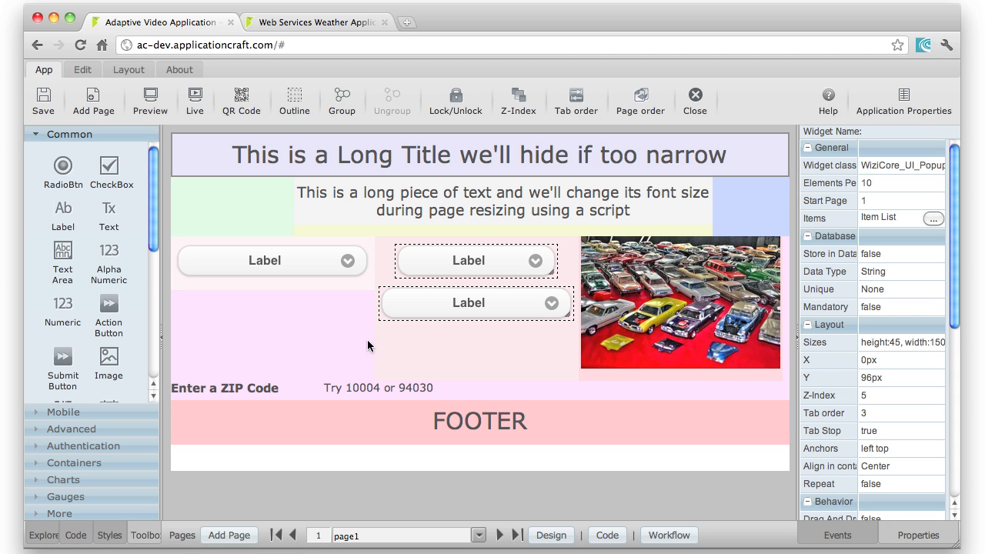
Step: Turn on container outlines and bring up the parent-container choices for the car image
{"action": "left_click", "coordinate": [448, 337]}
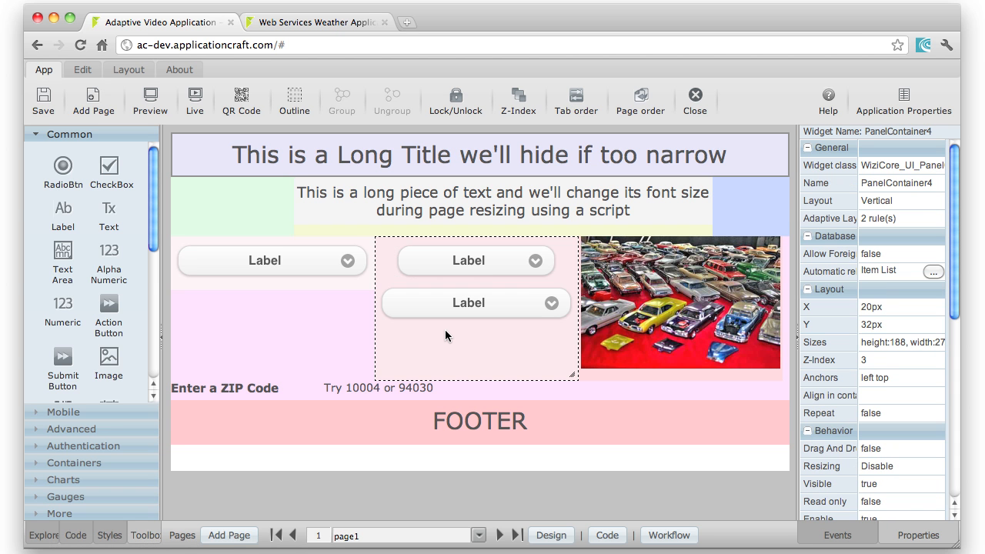
{"action": "left_click", "coordinate": [621, 344]}
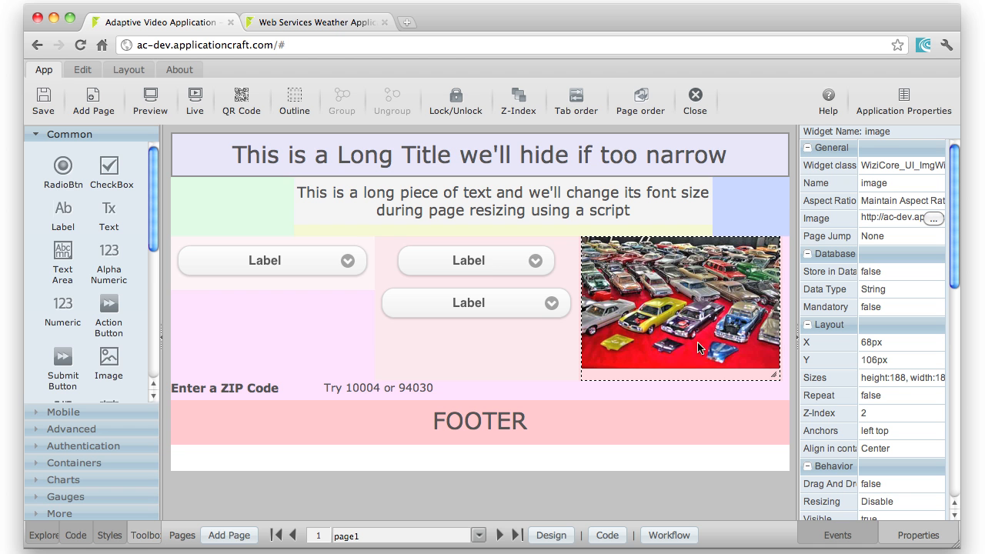
{"action": "left_click", "coordinate": [295, 106]}
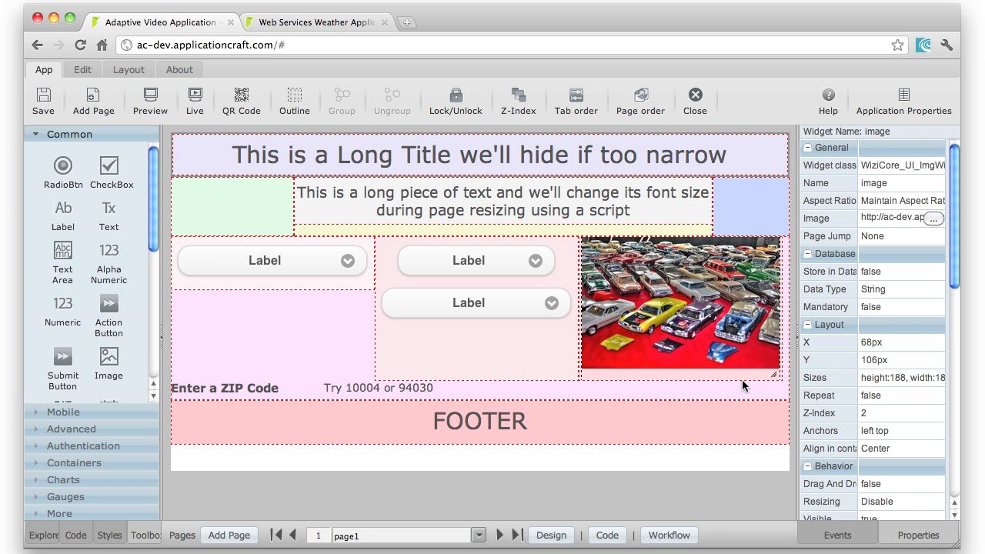
{"action": "right_click", "coordinate": [657, 285]}
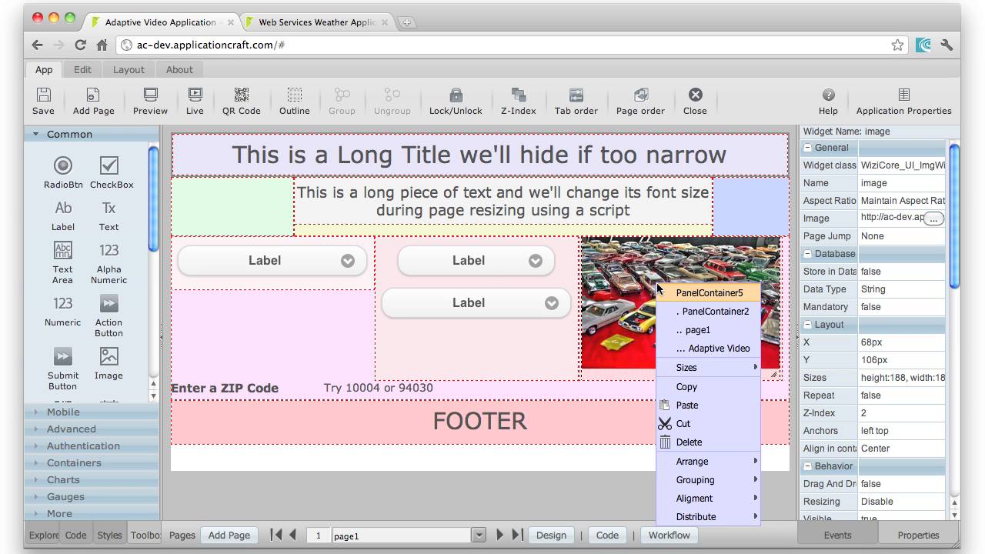